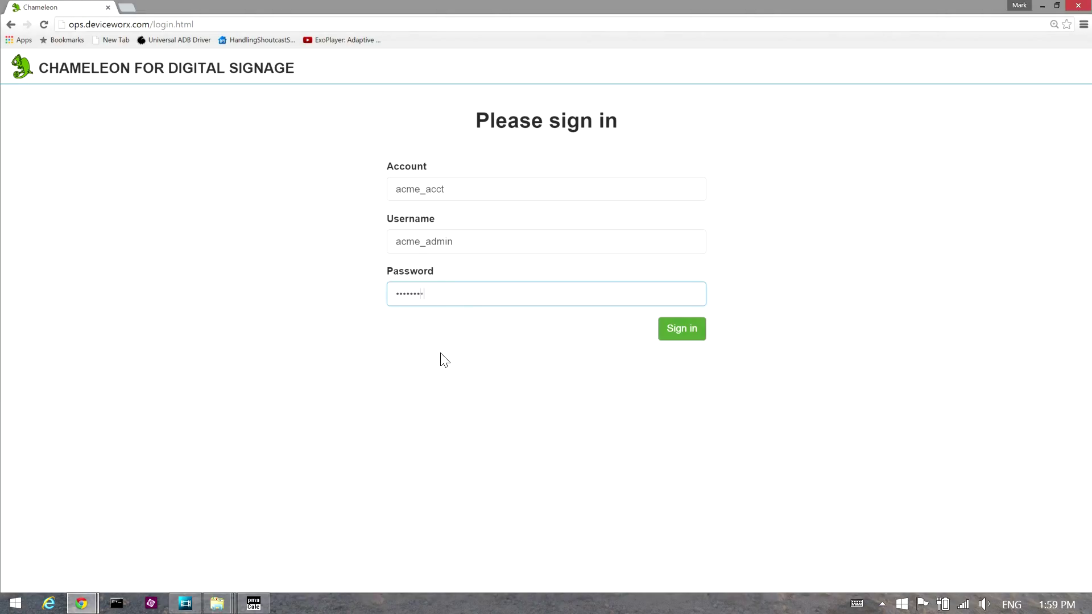
Step: Sign in to the account and expand the BC, Store 12543 and Checkout branches of the device tree
click(669, 333)
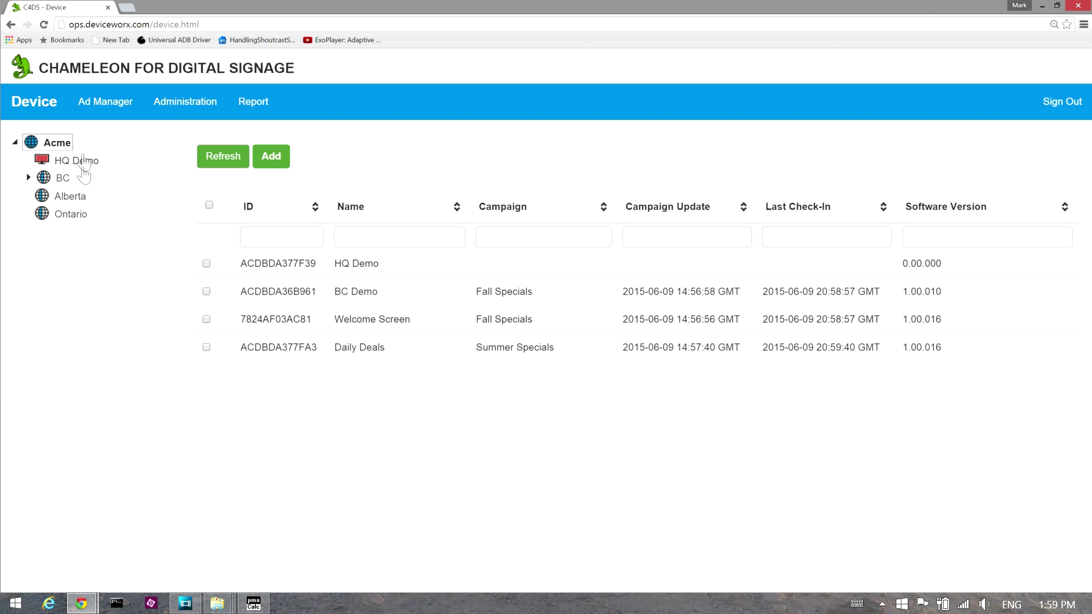
click(42, 108)
click(28, 177)
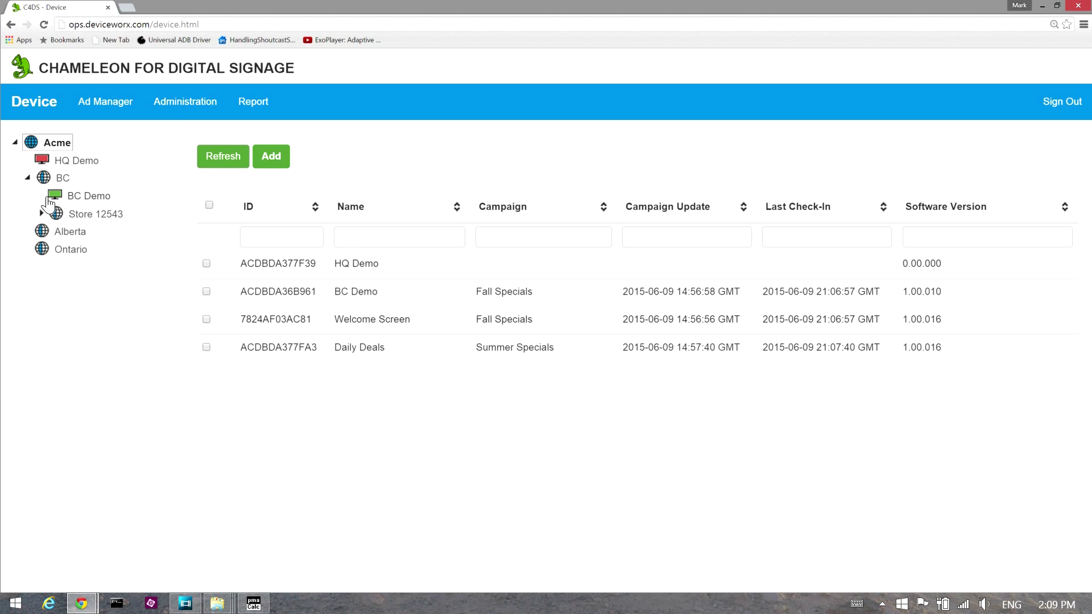
click(41, 214)
click(54, 249)
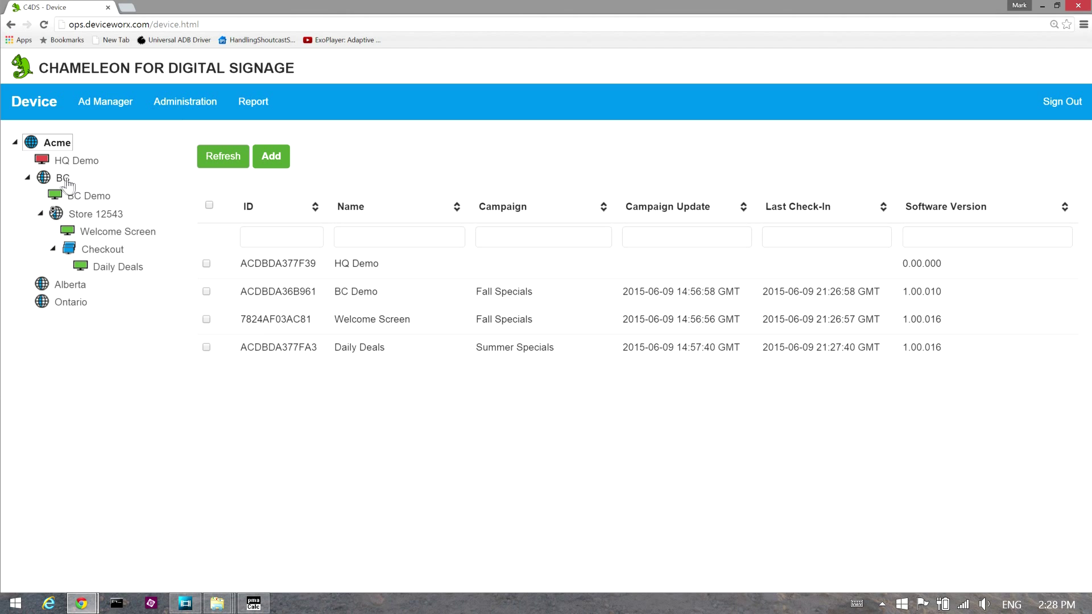
Step: View the device lists for BC, Store 12543 and Checkout, and return to the list for all of Acme
click(62, 178)
click(86, 214)
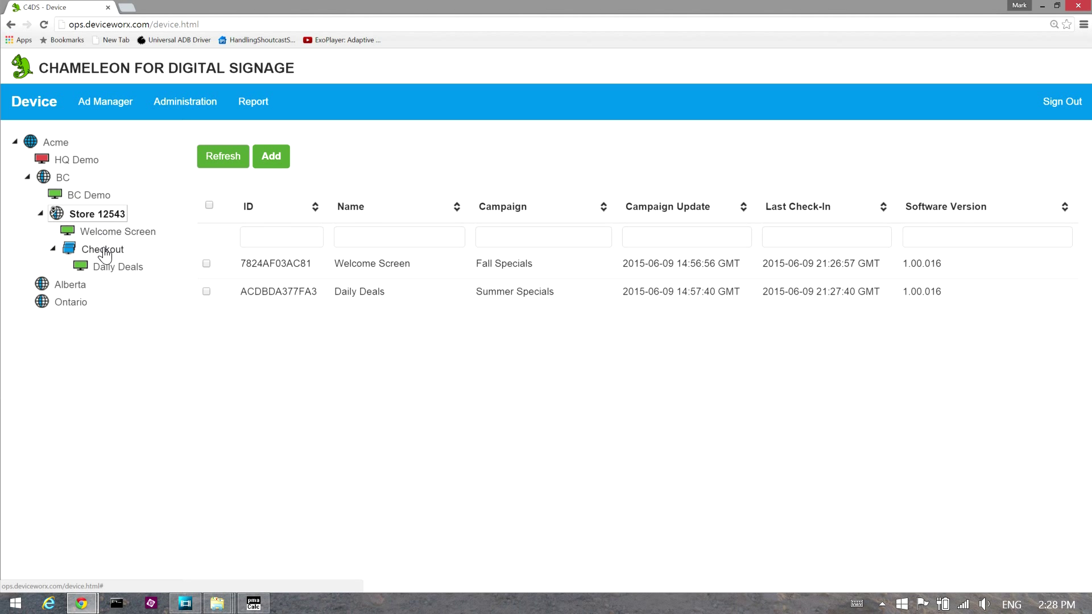
click(105, 252)
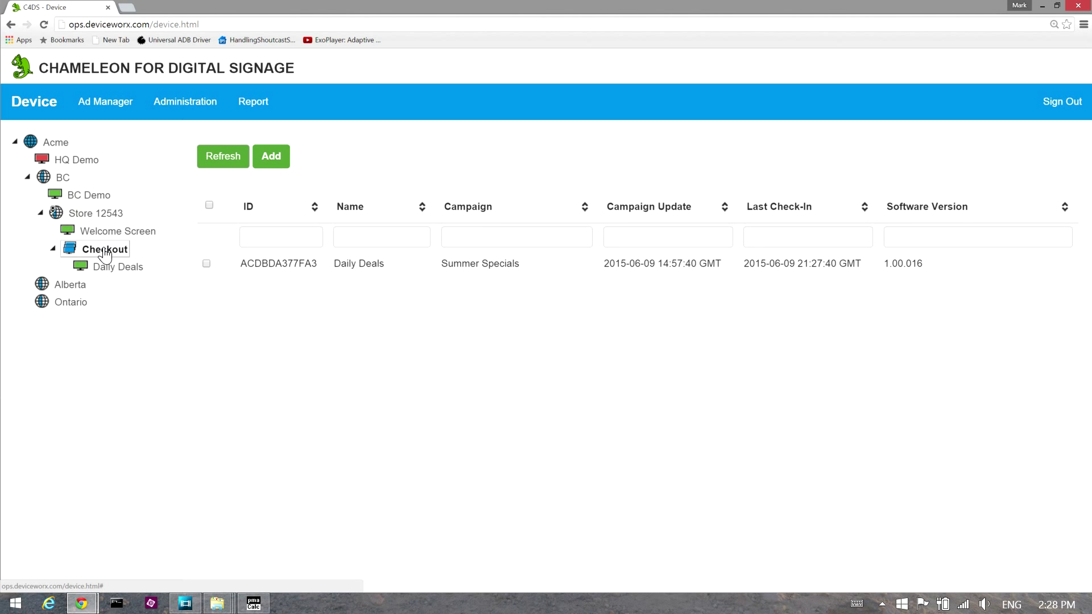
click(112, 216)
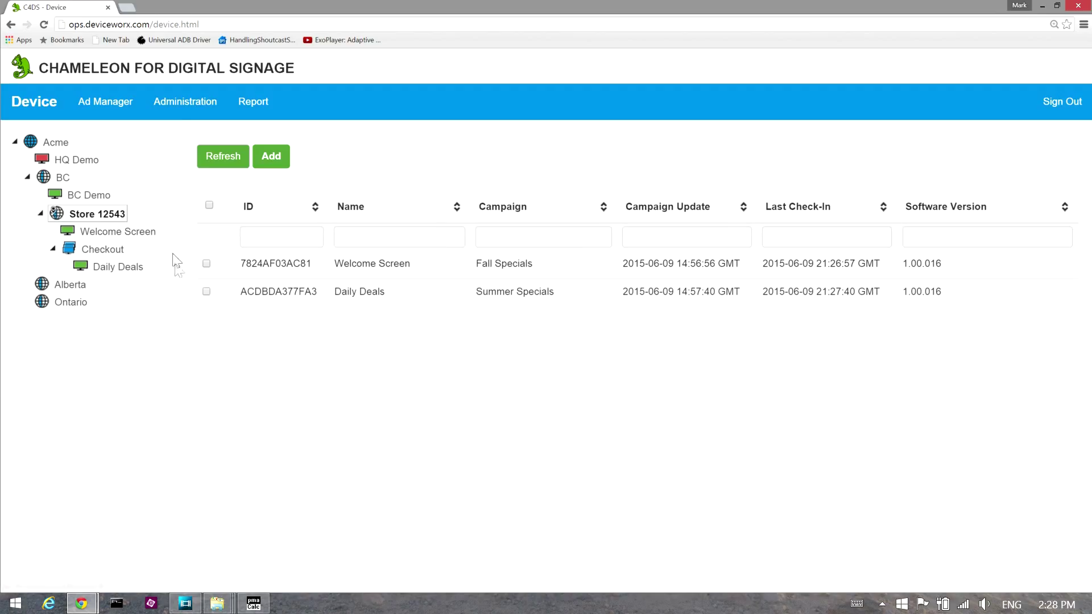
click(66, 147)
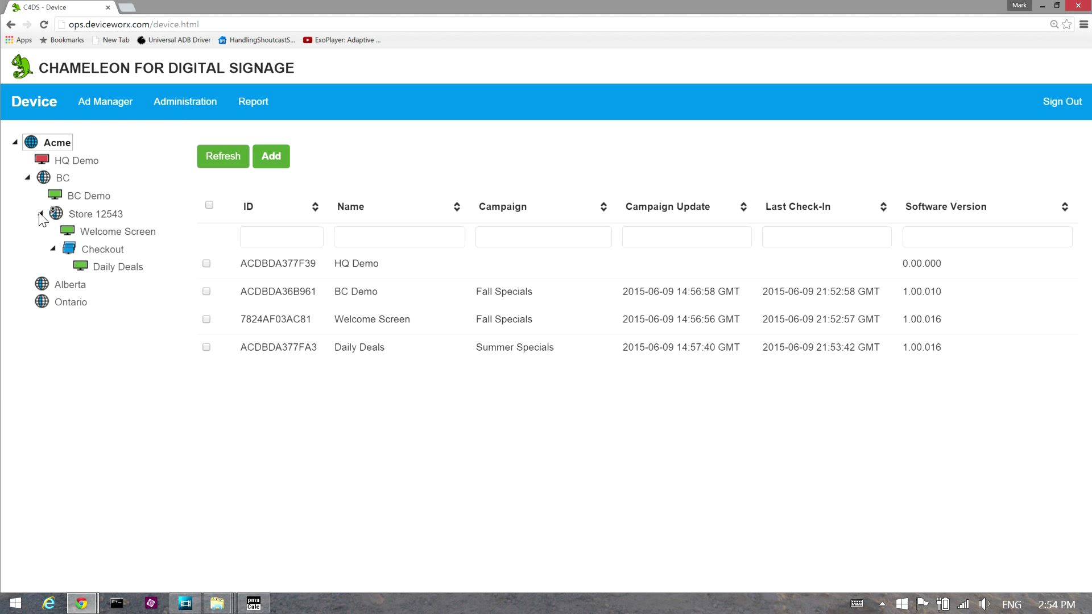
Step: Collapse and re-expand the Store 12543 branch of the device tree, including its Checkout department
click(40, 215)
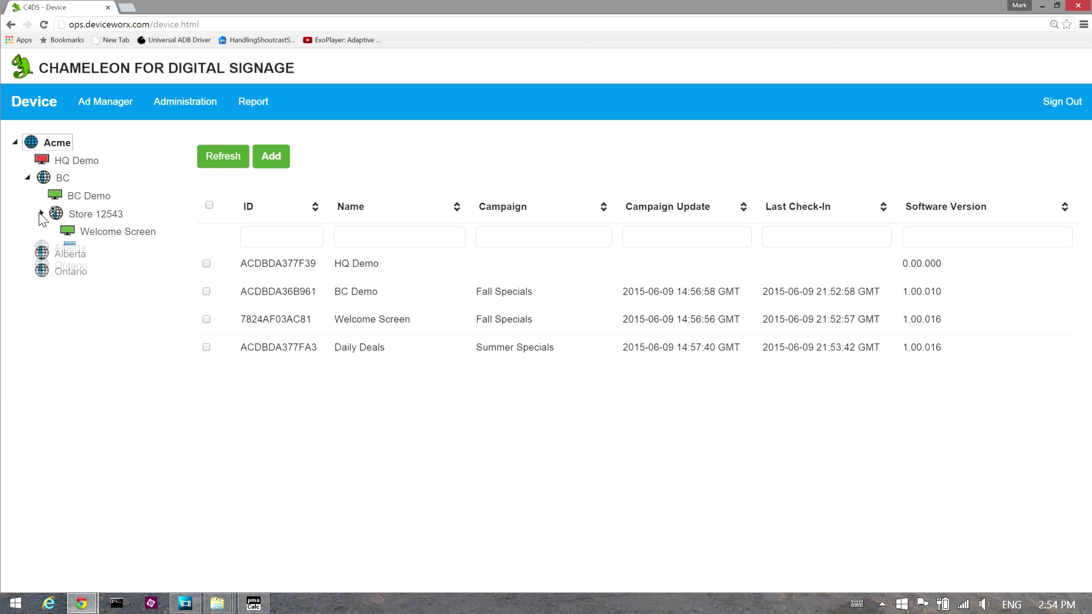
click(40, 214)
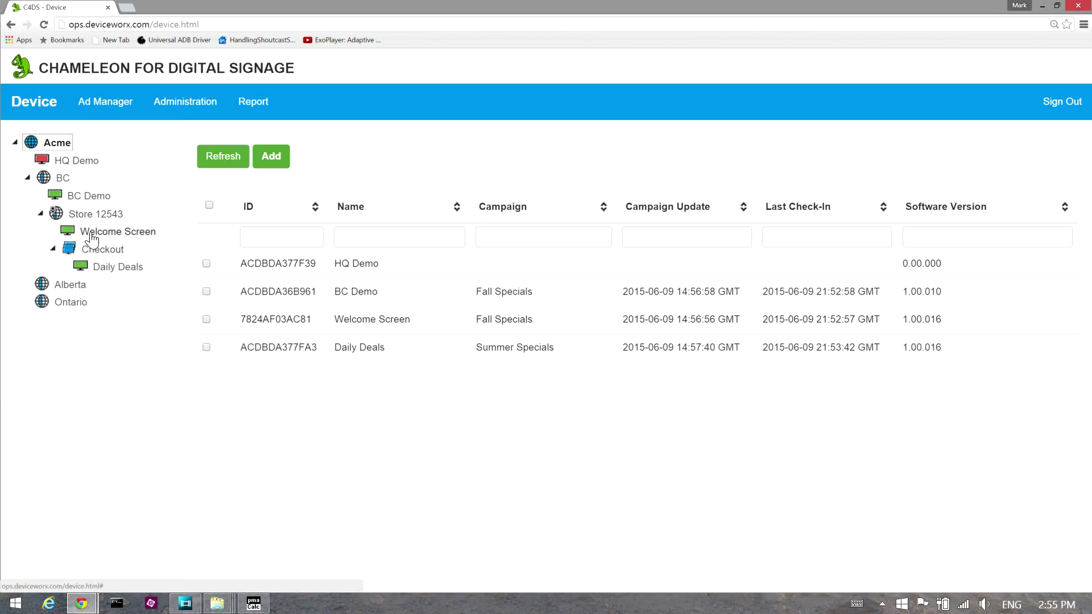
click(40, 213)
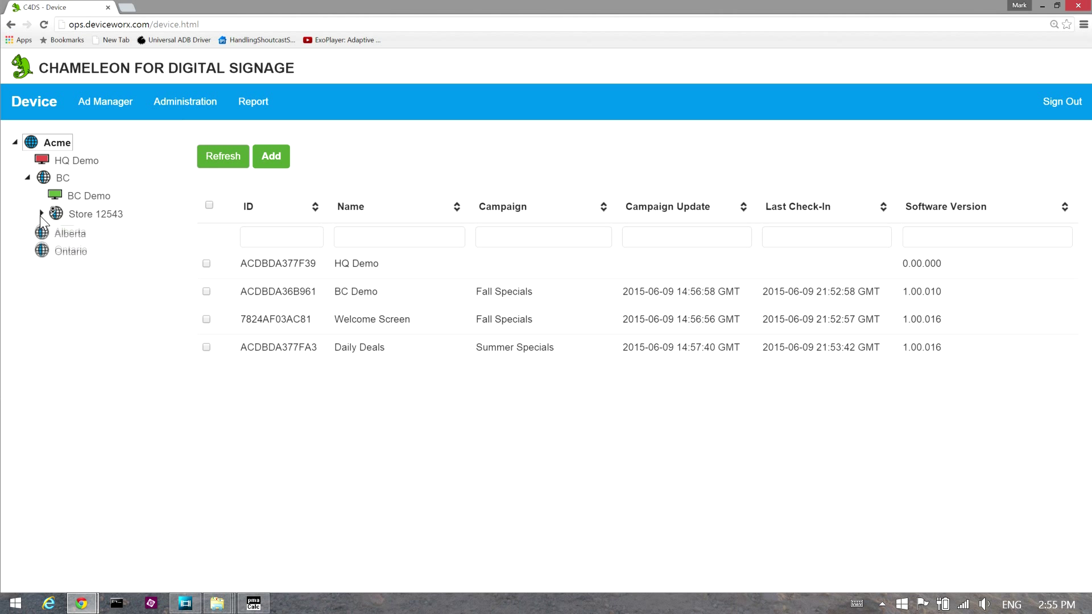
click(41, 215)
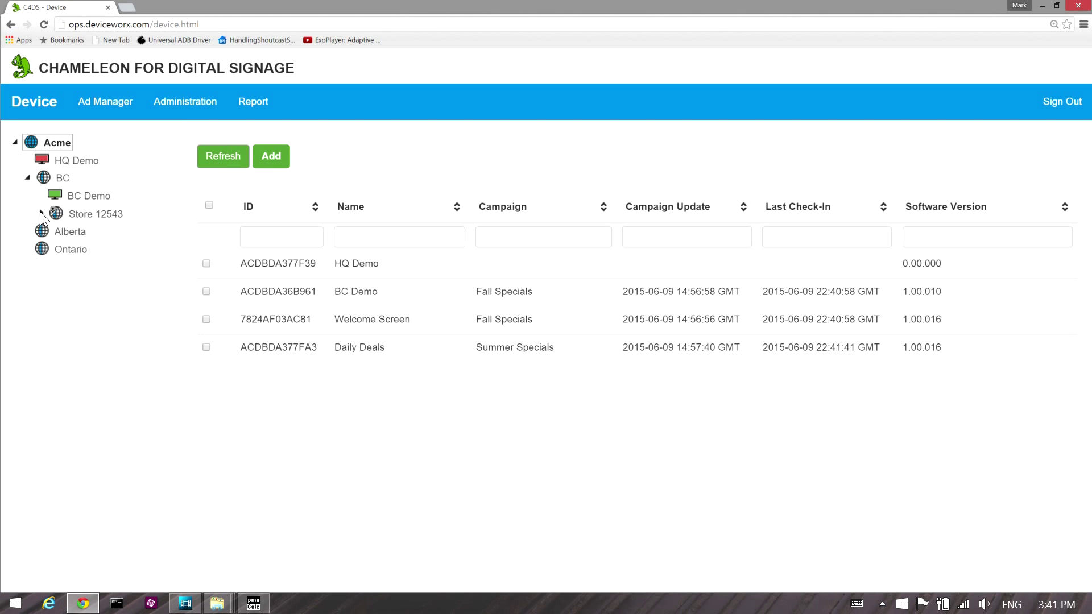
click(41, 213)
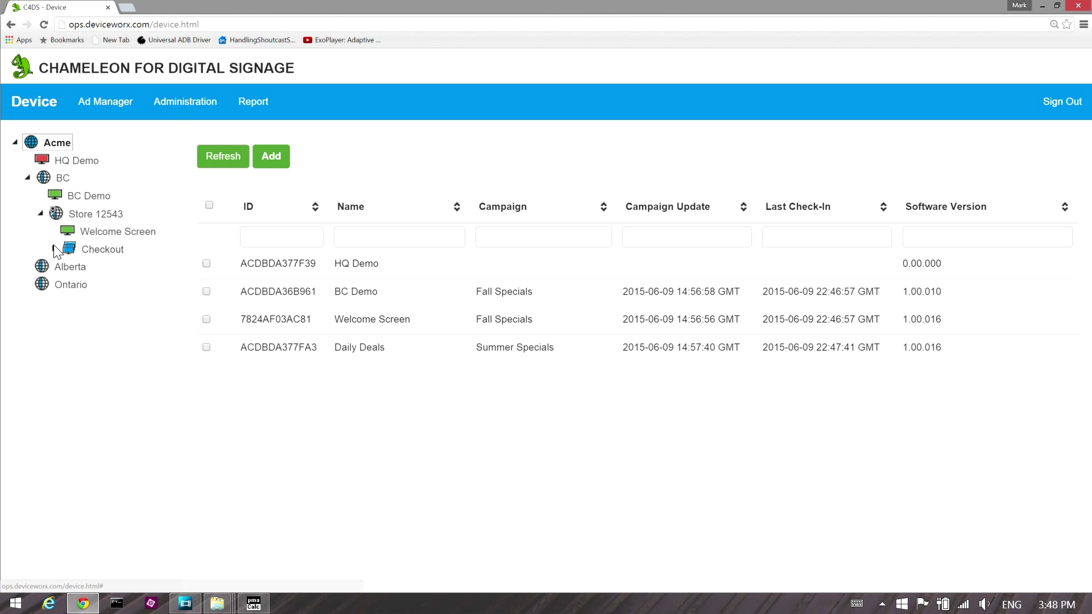
click(54, 249)
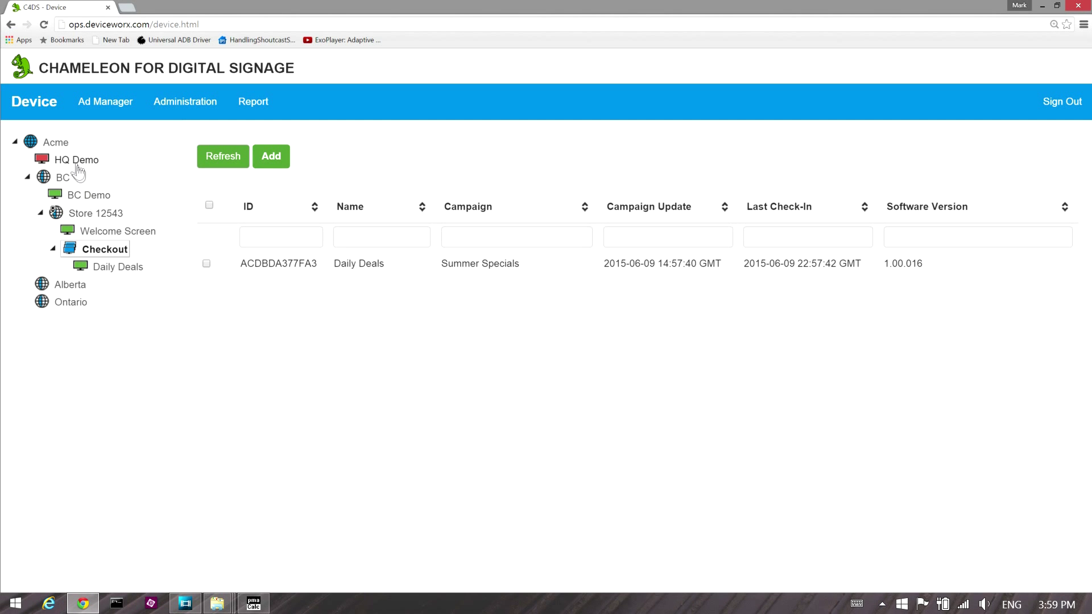
Step: Narrow the device list level by level from Acme through BC and Store 12543 to the Checkout department
click(57, 143)
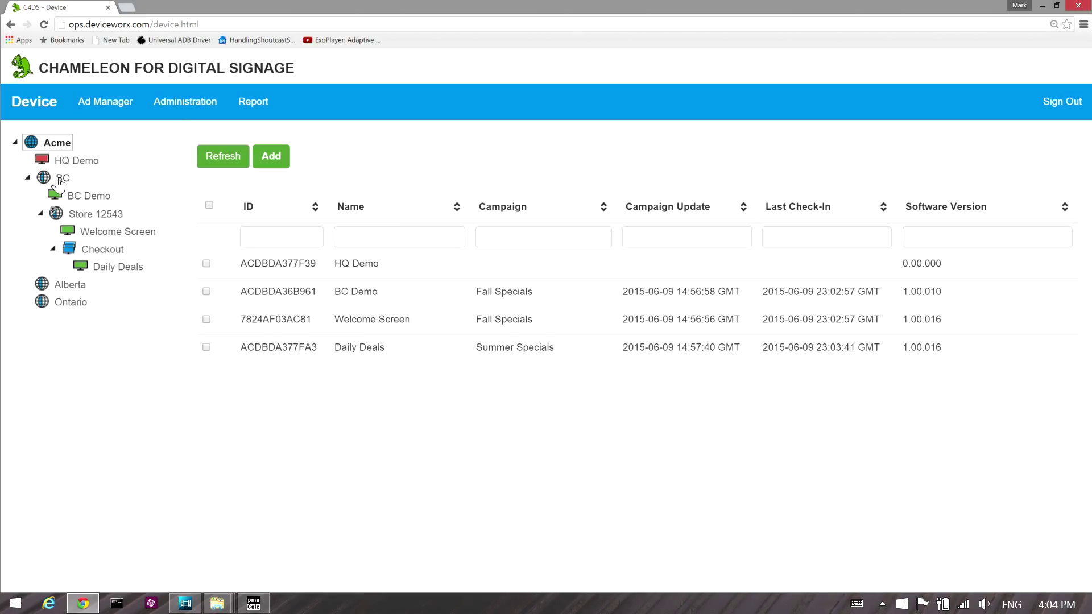
click(61, 178)
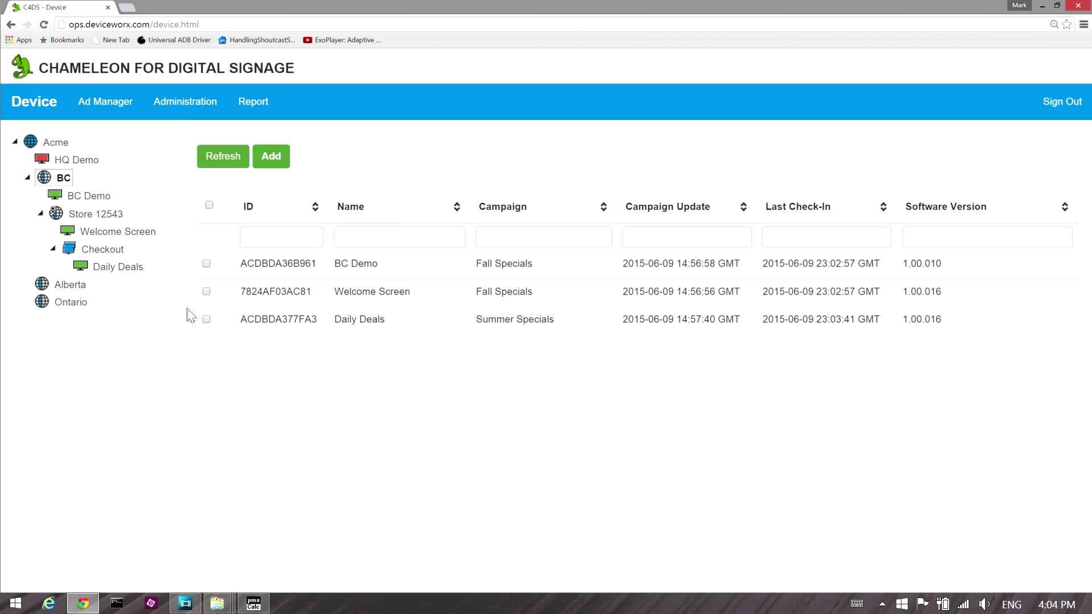
click(114, 216)
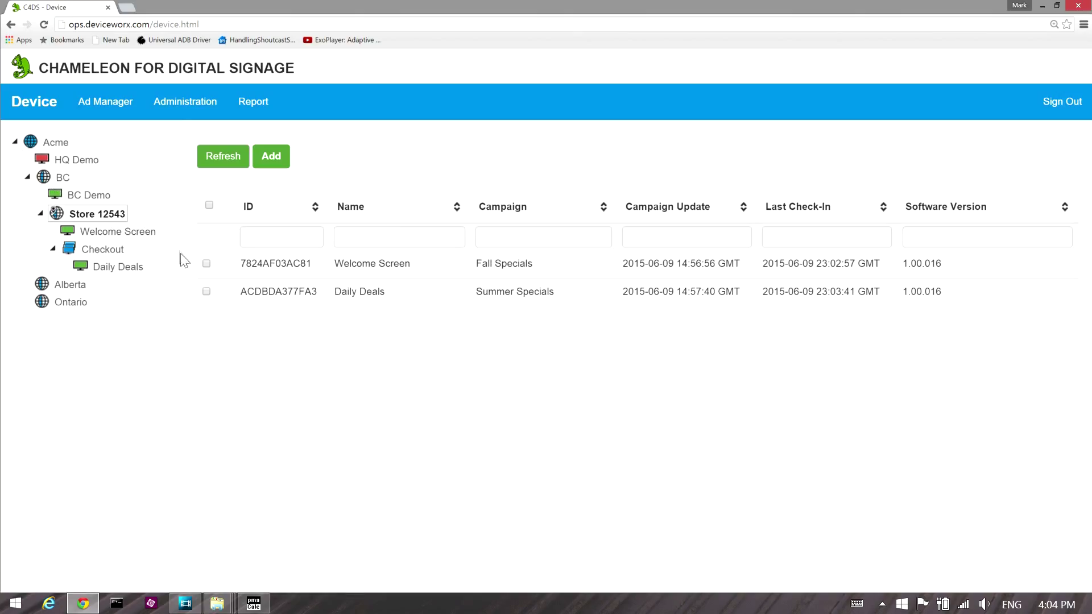
click(110, 250)
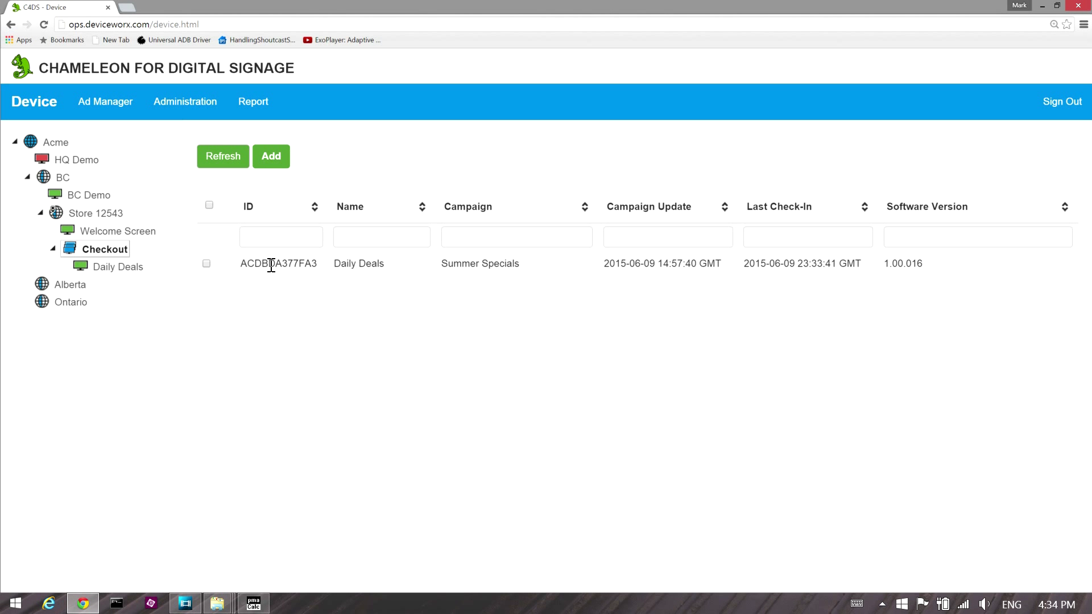
Step: Open the Daily Deals device's settings and choose Simple Campaign with Summer Specials as its ad selection
click(271, 265)
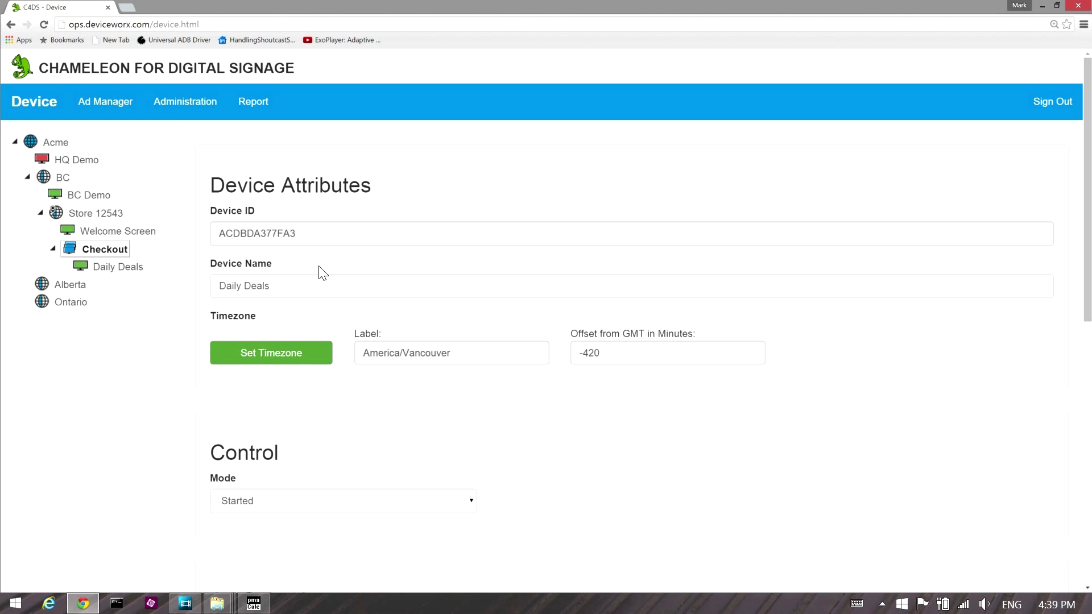
drag(272, 288, 205, 288)
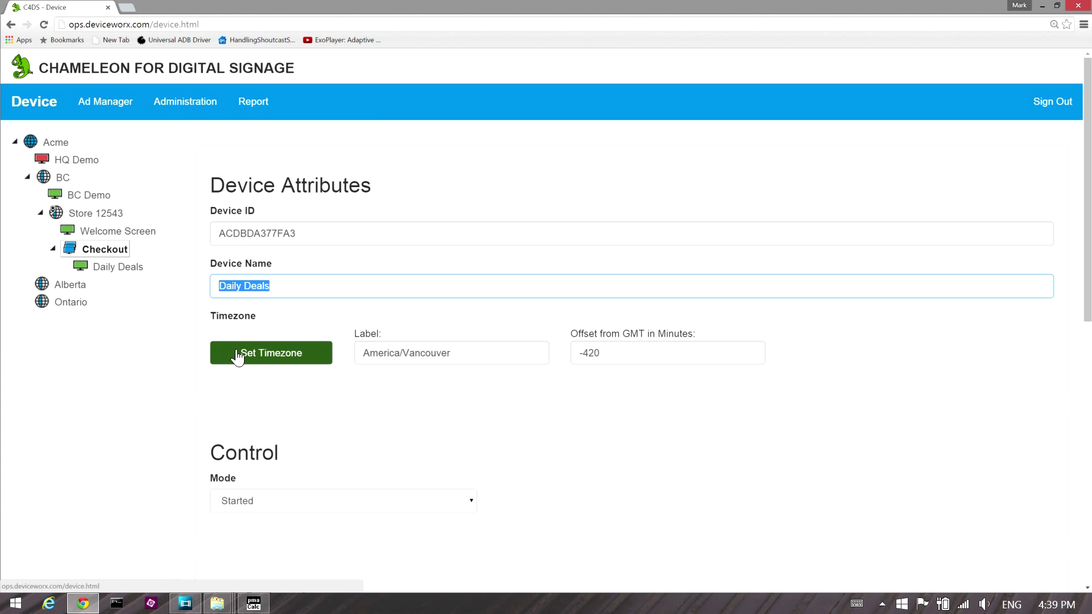
scroll(294, 397, down, 5)
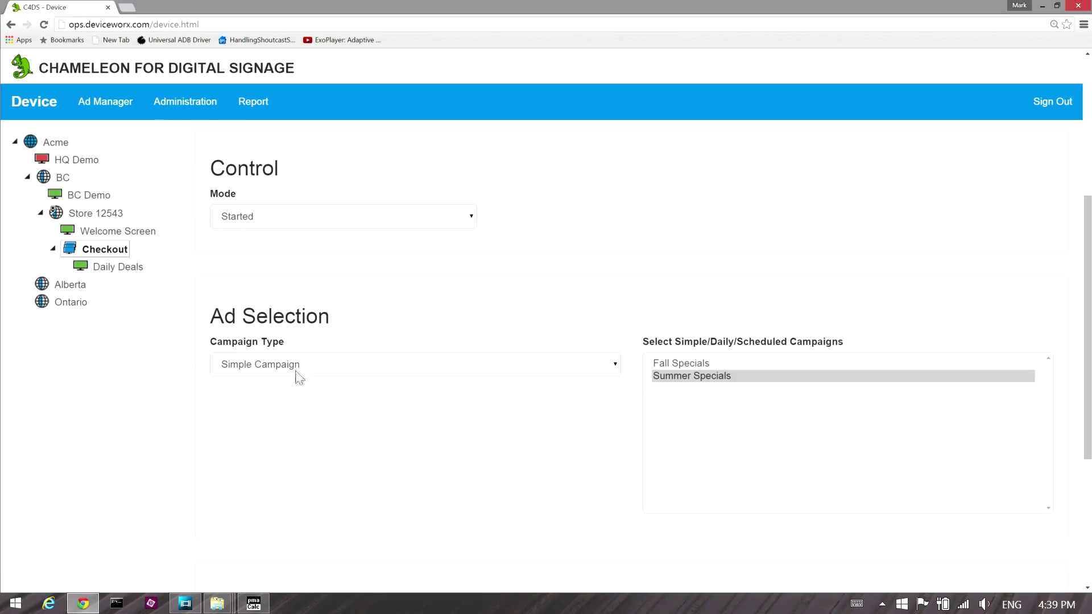
click(297, 366)
click(292, 380)
click(666, 377)
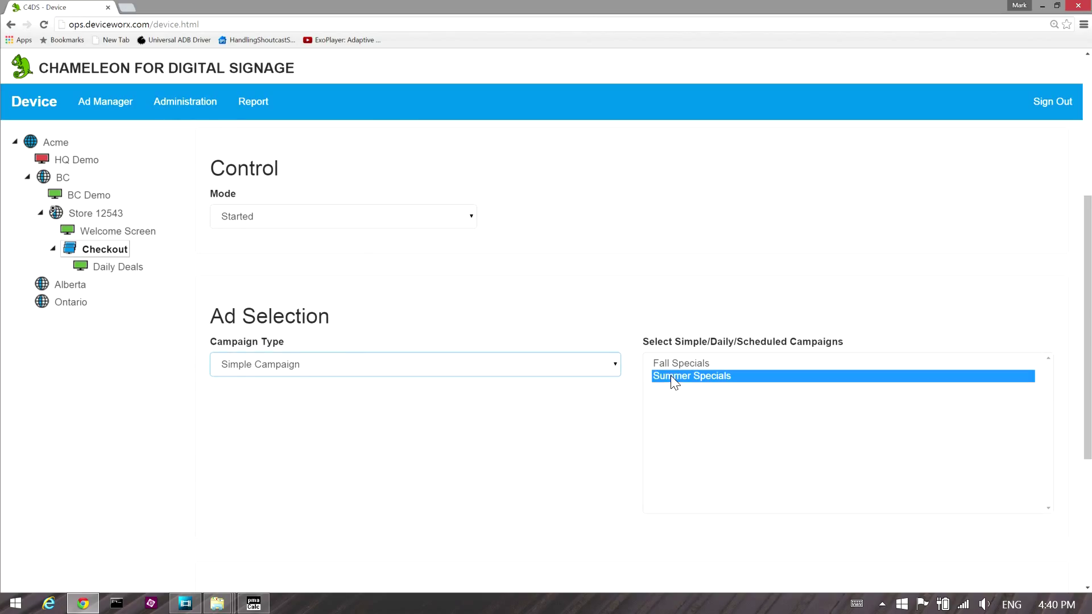
Step: Try assigning the Daily Deals device to the Division locale type with BC as its division
scroll(529, 403, down, 5)
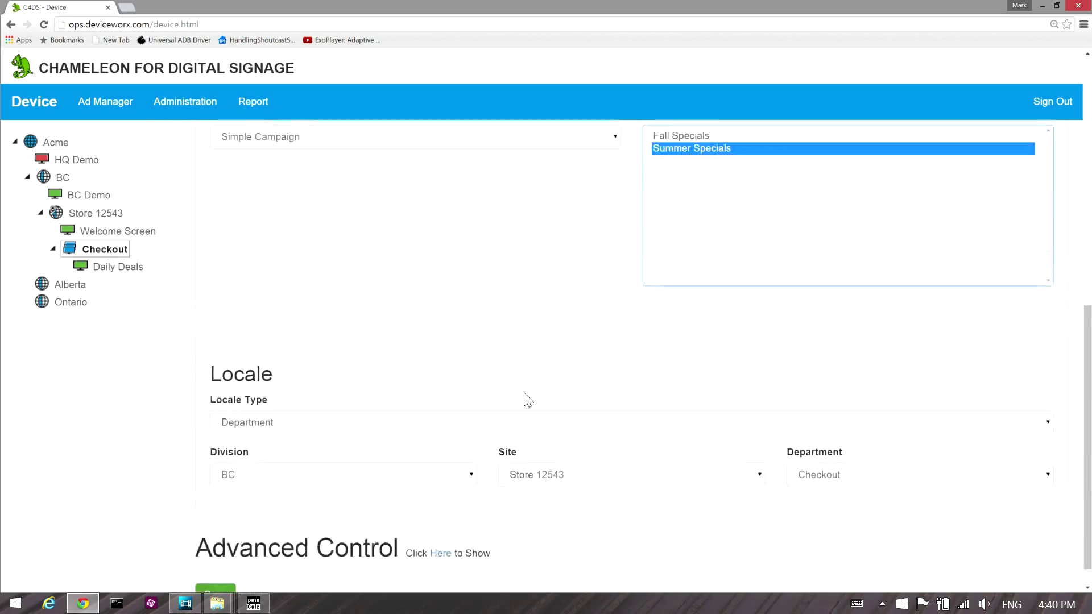
click(300, 393)
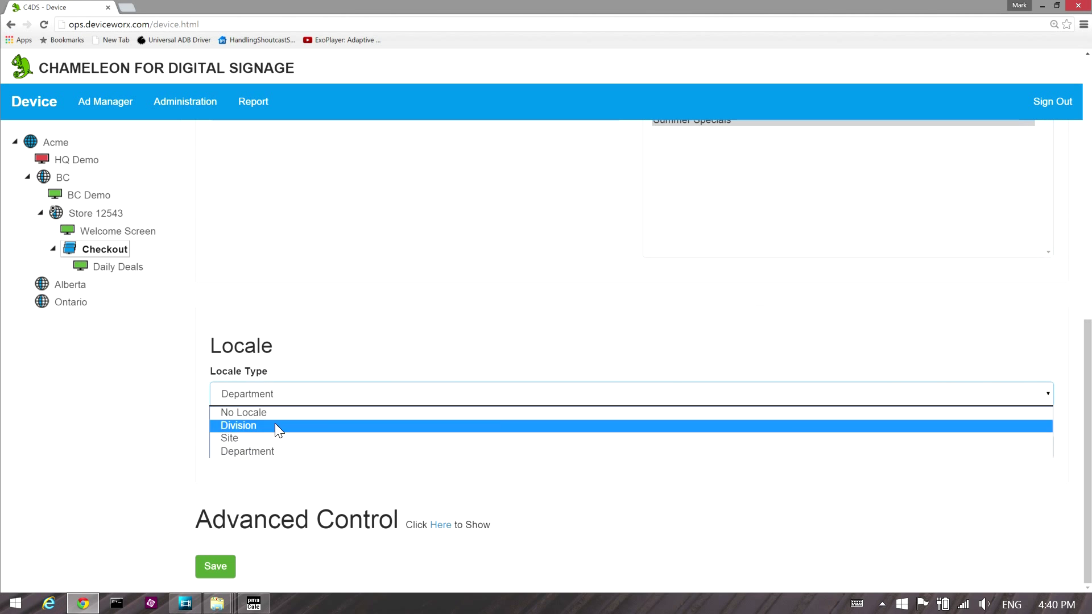
click(274, 428)
click(230, 450)
click(245, 476)
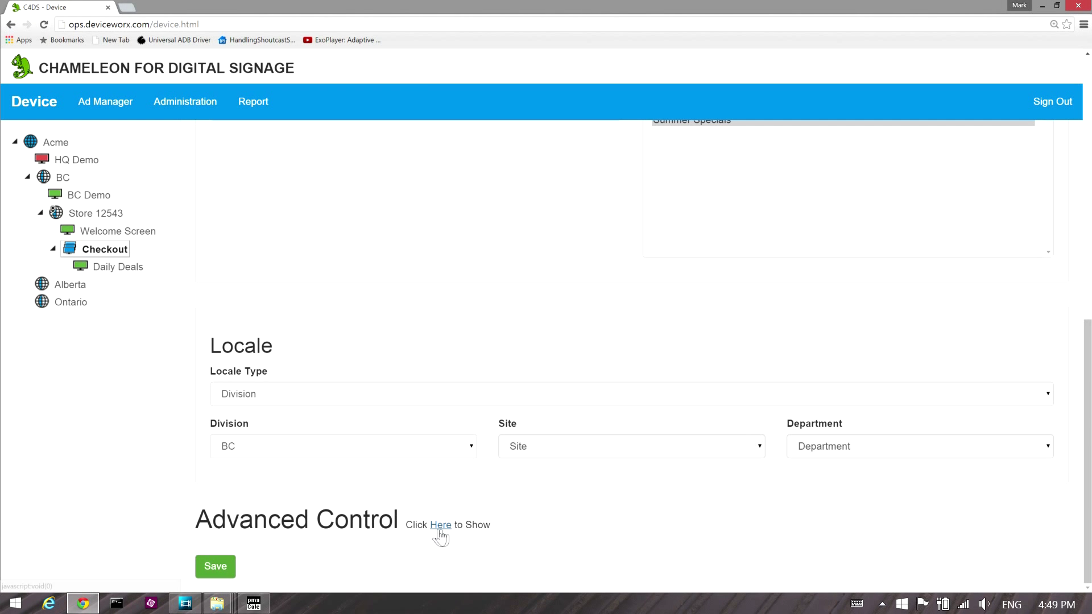
Step: Show the device's advanced controls and examine the contact details, geo fence options and locale settings
click(440, 525)
scroll(435, 515, down, 5)
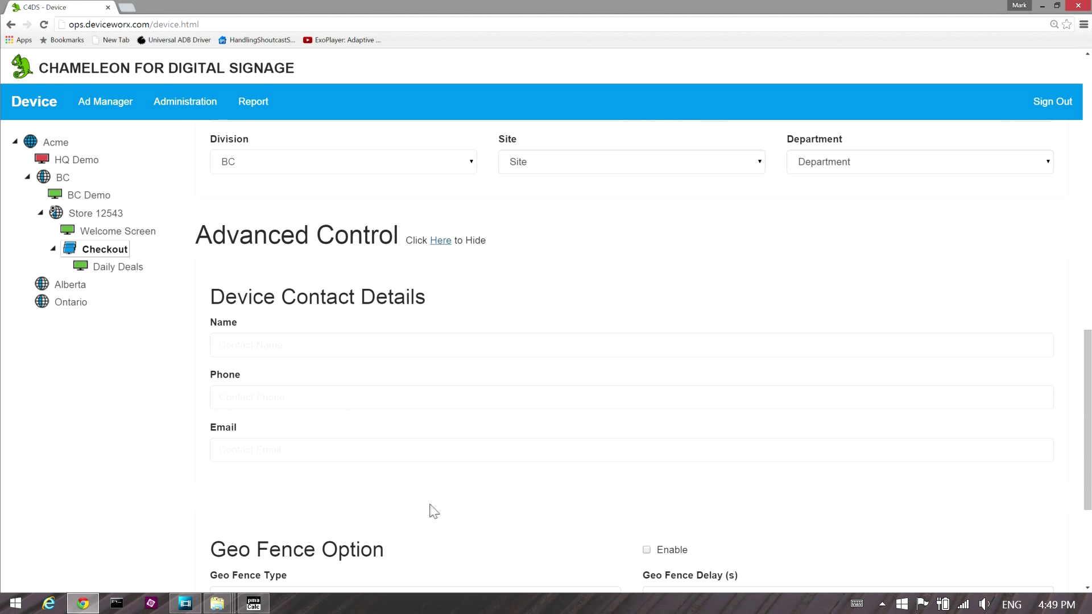
scroll(434, 512, down, 4)
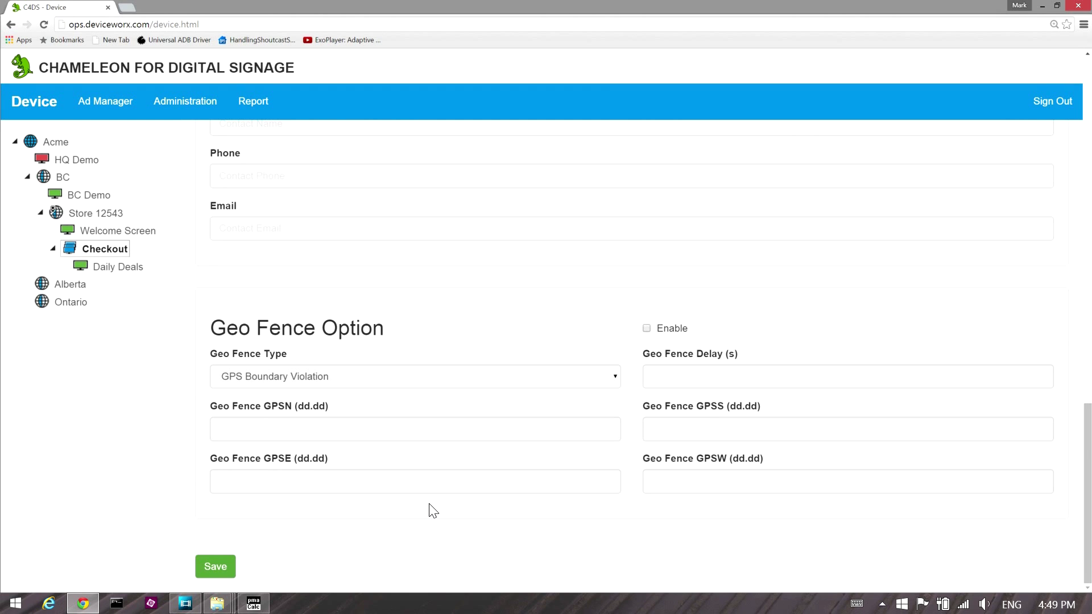
scroll(434, 512, up, 4)
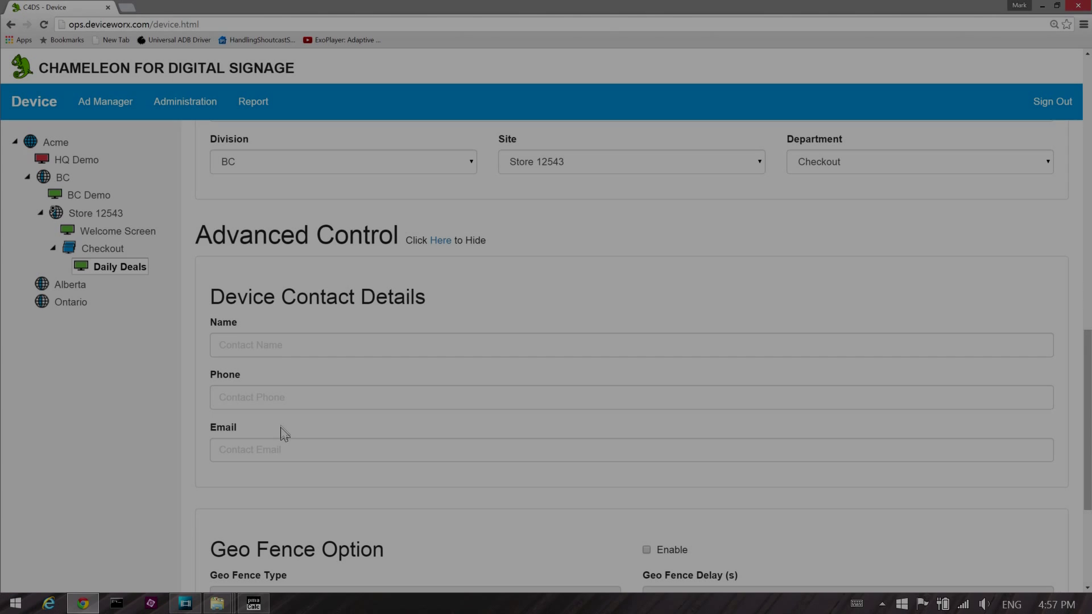
scroll(282, 429, up, 3)
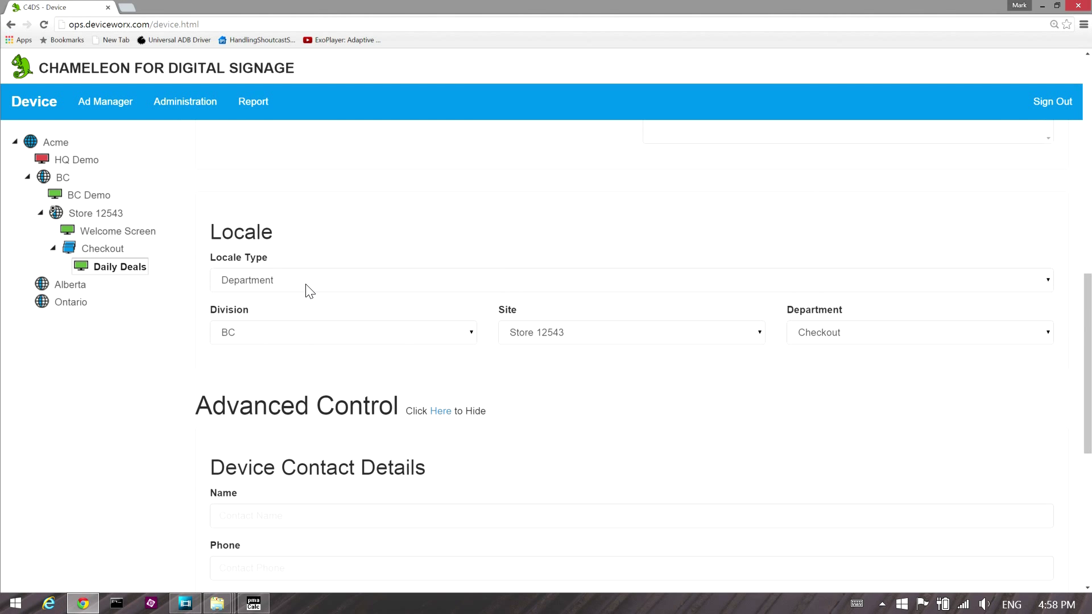
Step: Review the administration lists of divisions, the sites in BC, and the departments of Store 12543
click(186, 105)
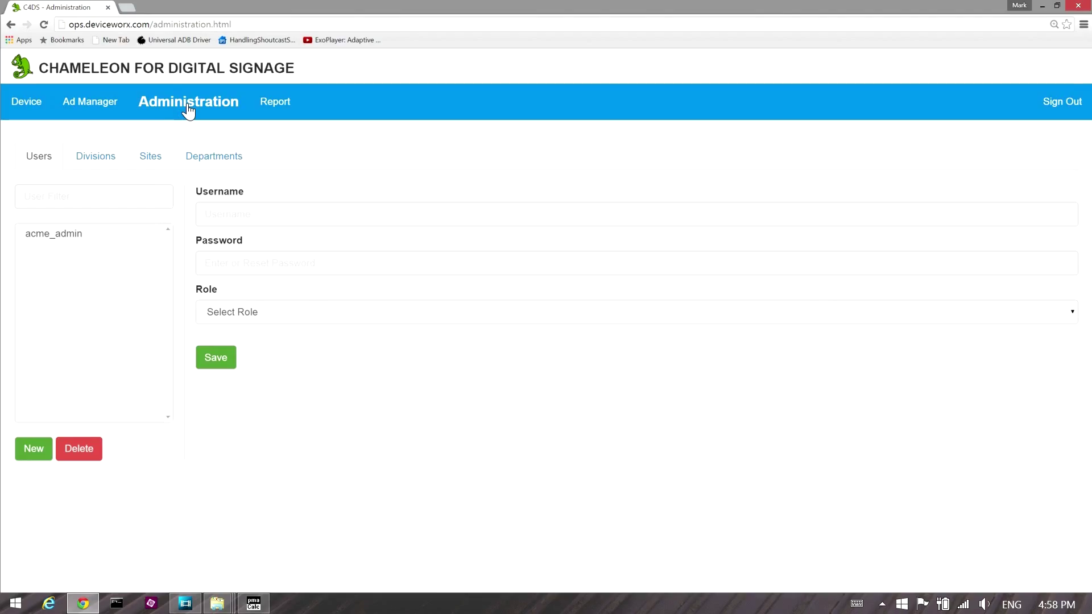
click(106, 162)
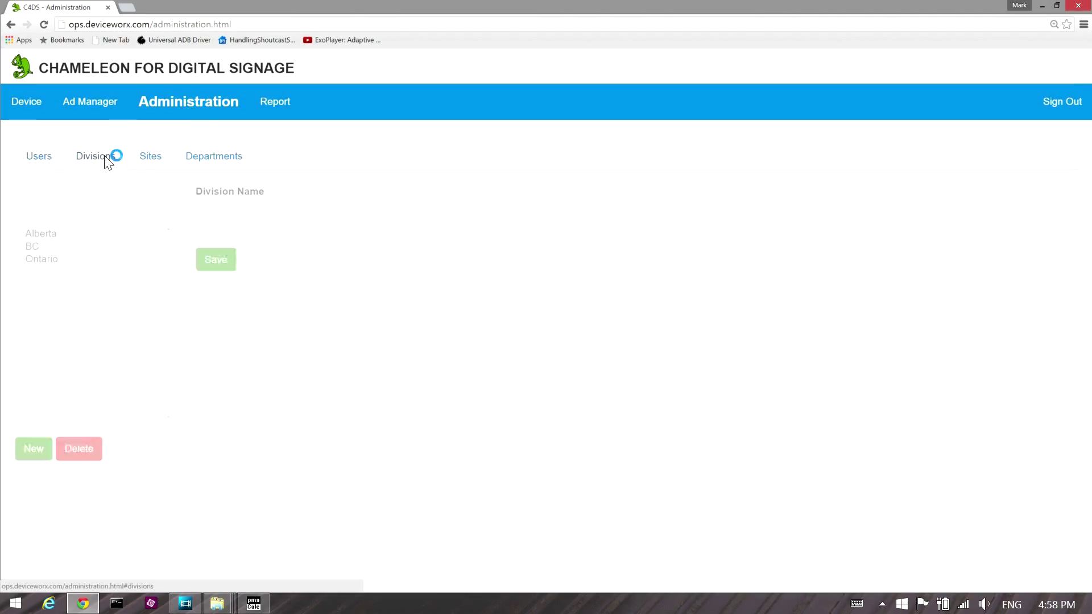
click(149, 160)
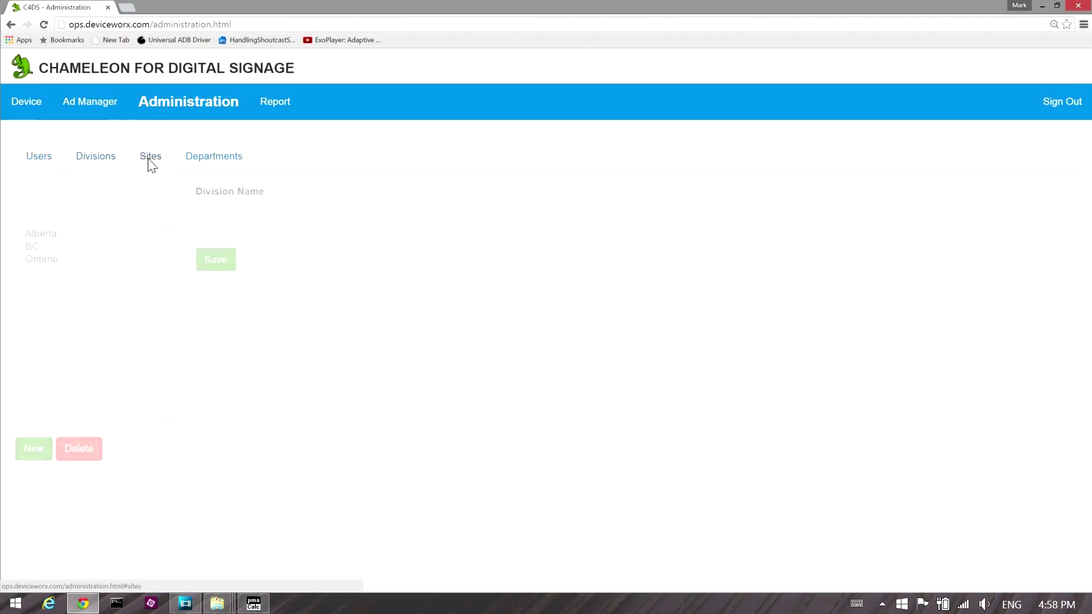
click(73, 244)
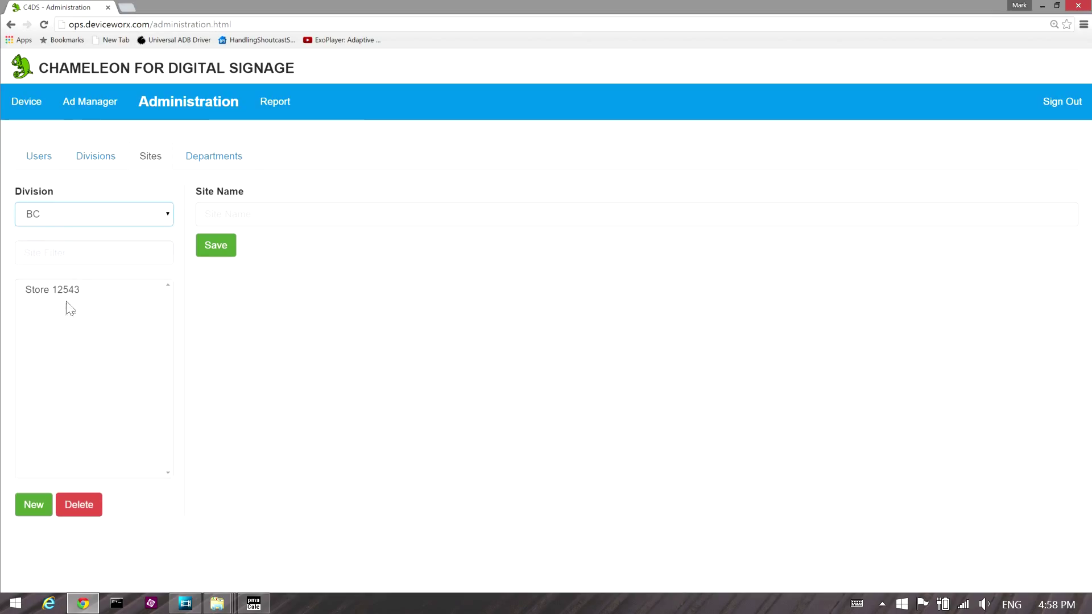
click(213, 157)
click(120, 215)
click(98, 245)
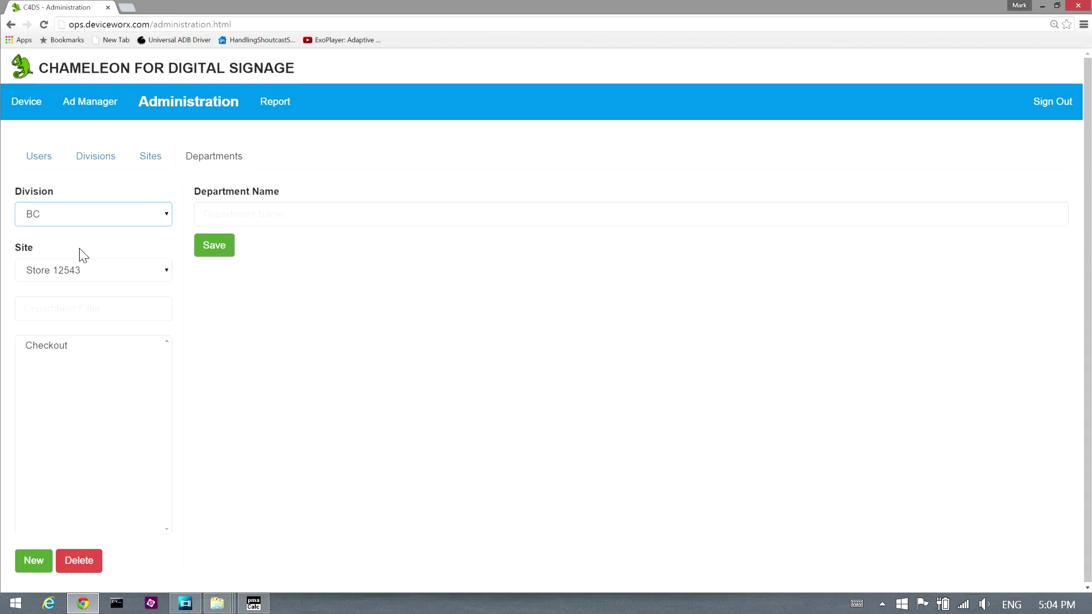
Step: Go to the Ad Manager and list the simple campaigns
click(97, 111)
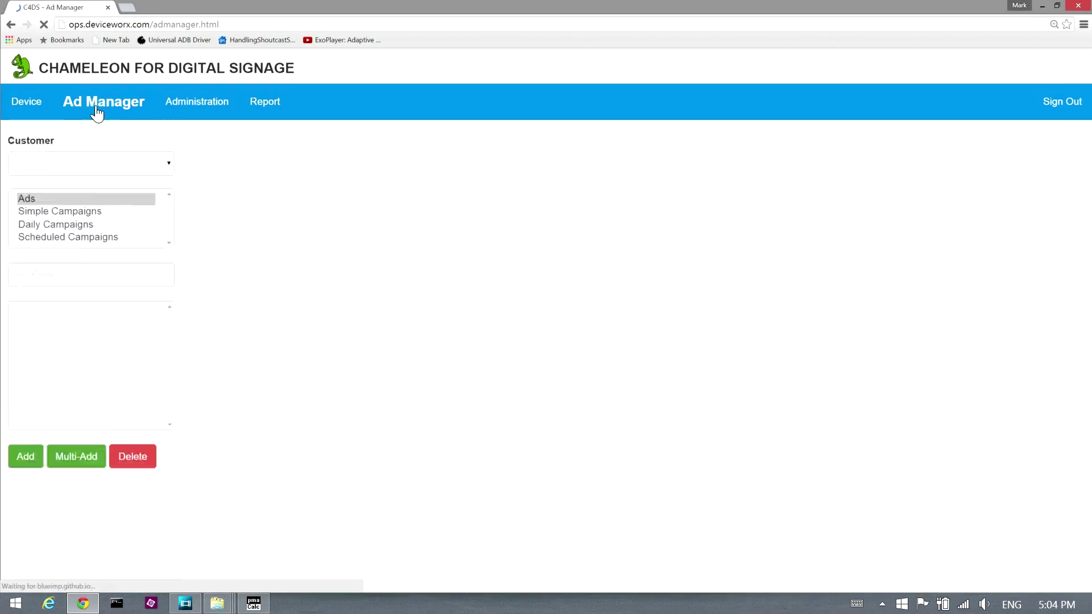
click(80, 159)
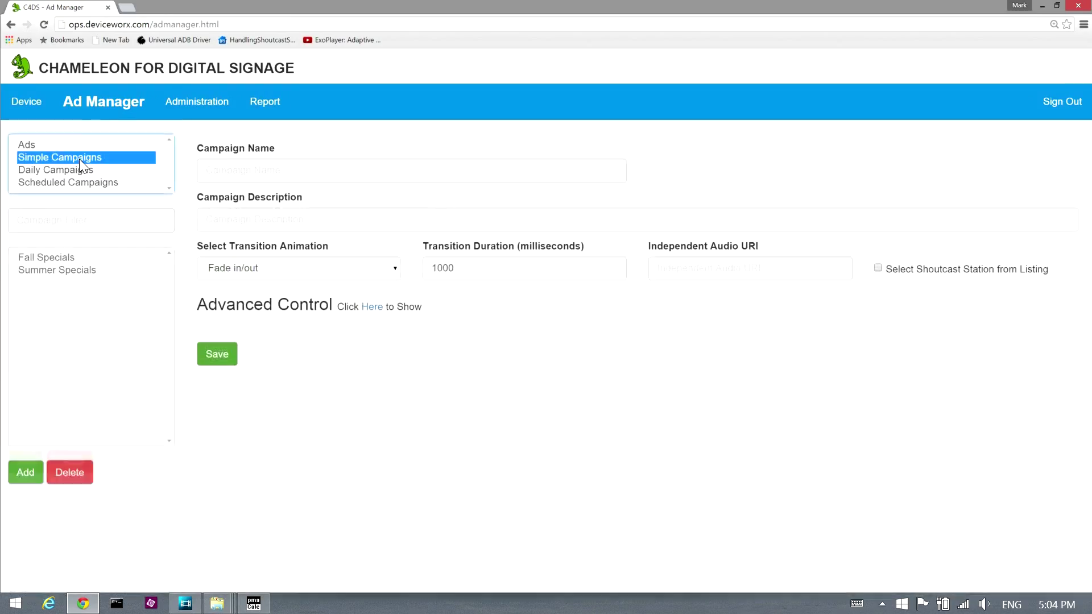